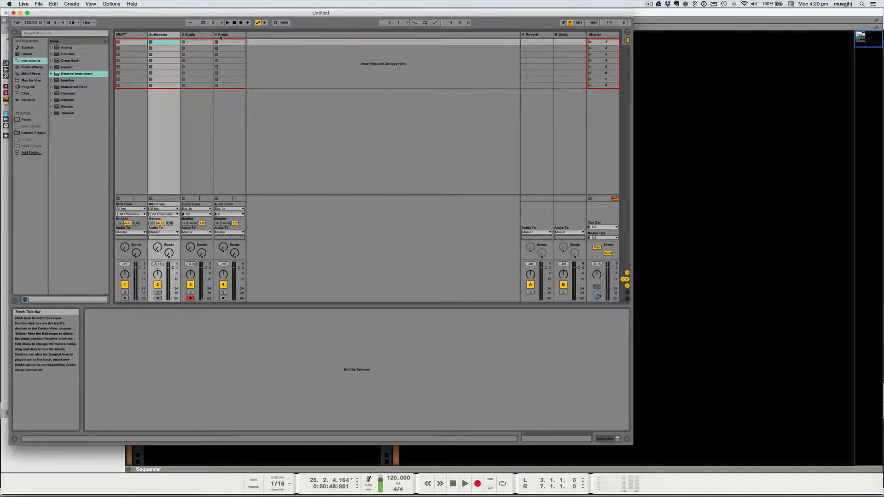
Step: Record a MIDI clip with the notes C1, D#1, F#1 and A1 in the Subtractor track's first slot
key(super+Tab)
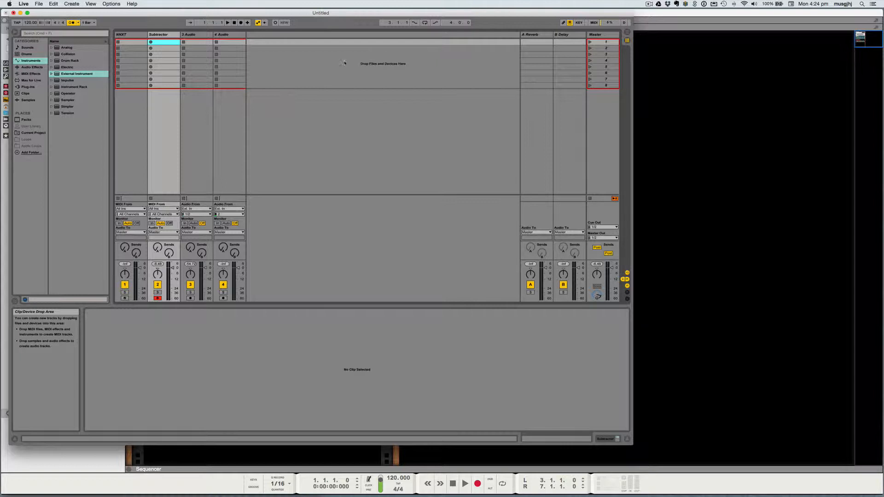
click(151, 43)
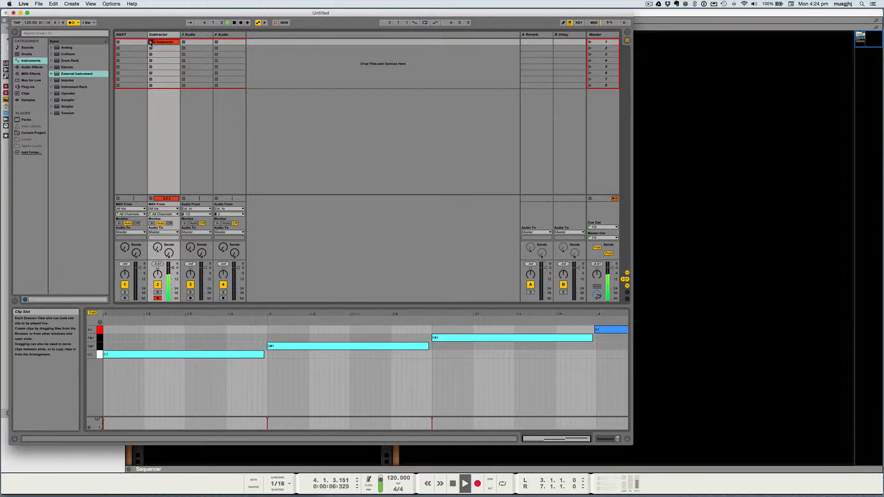
key(space)
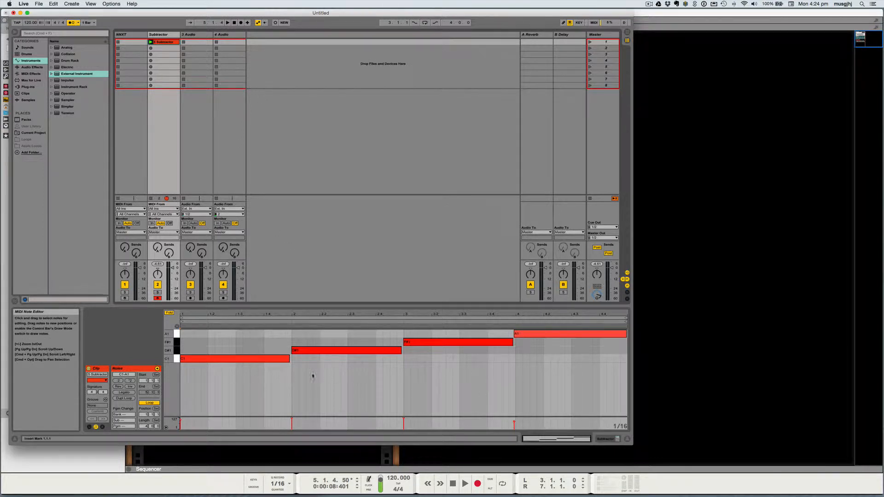
Step: Quantize the four recorded notes in the Subtractor clip
right_click(336, 367)
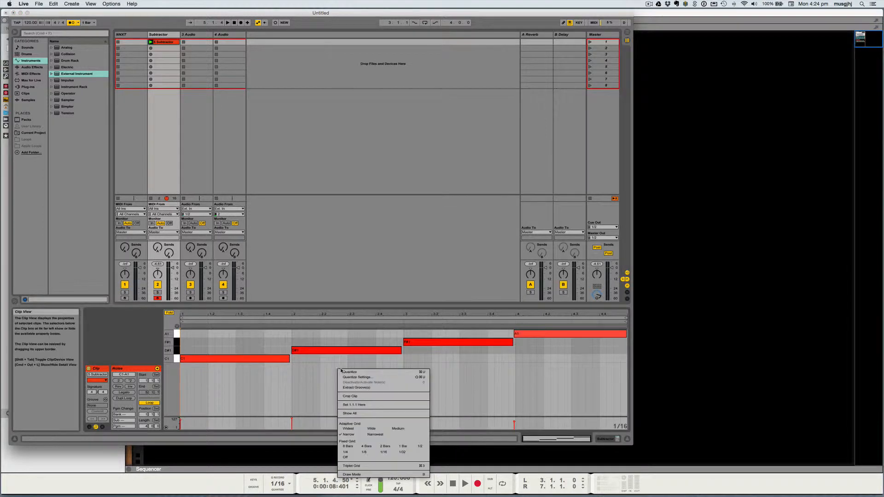
click(367, 374)
scroll(513, 369, right, 1)
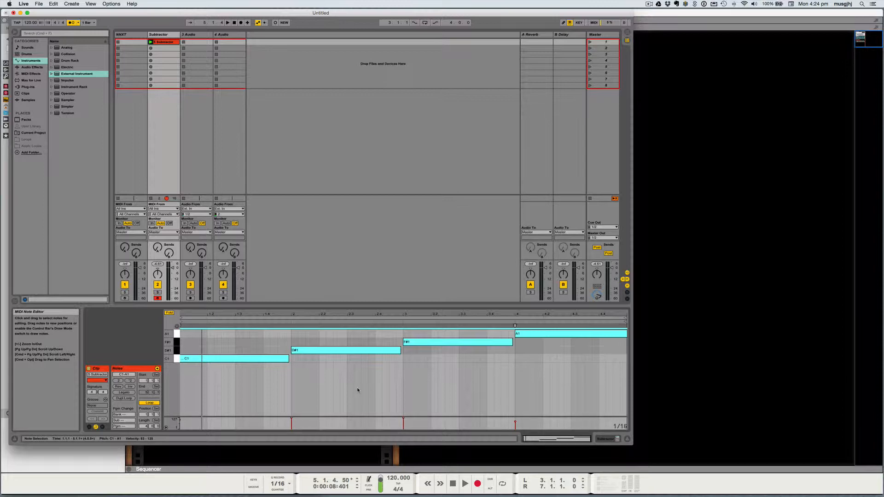
Step: Duplicate the four-note phrase four times in succession, transposing each copy up one octave until the last spans C5 to A5
key(super+d)
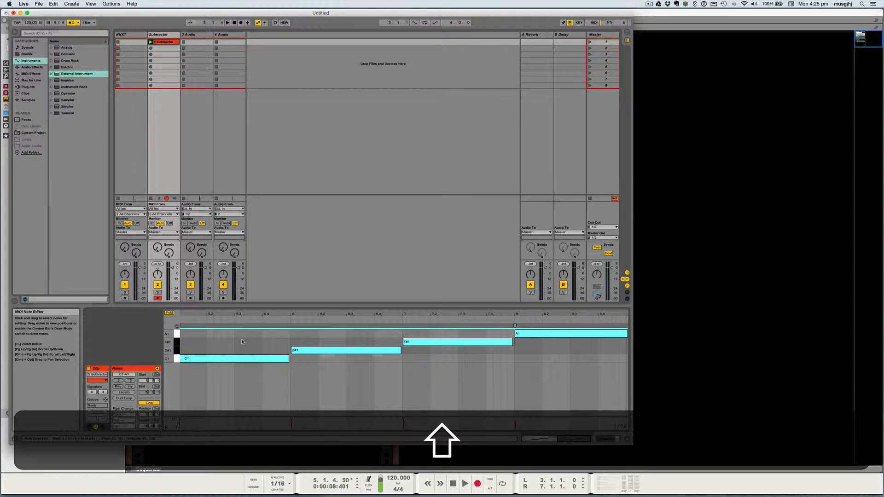
key(shift+Up)
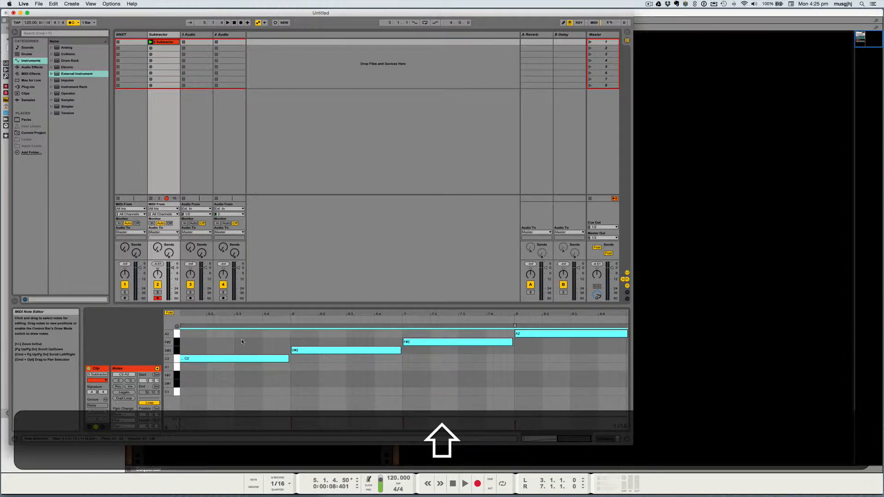
key(shift+super+d)
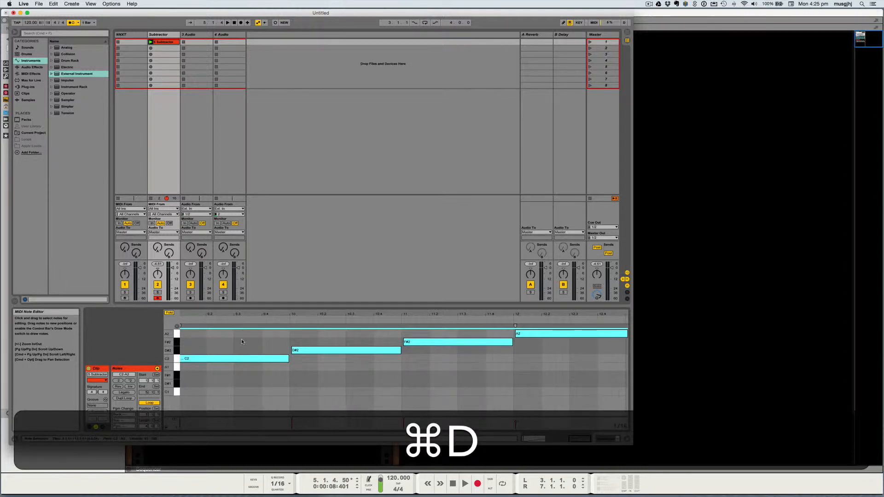
key(shift+super+Up)
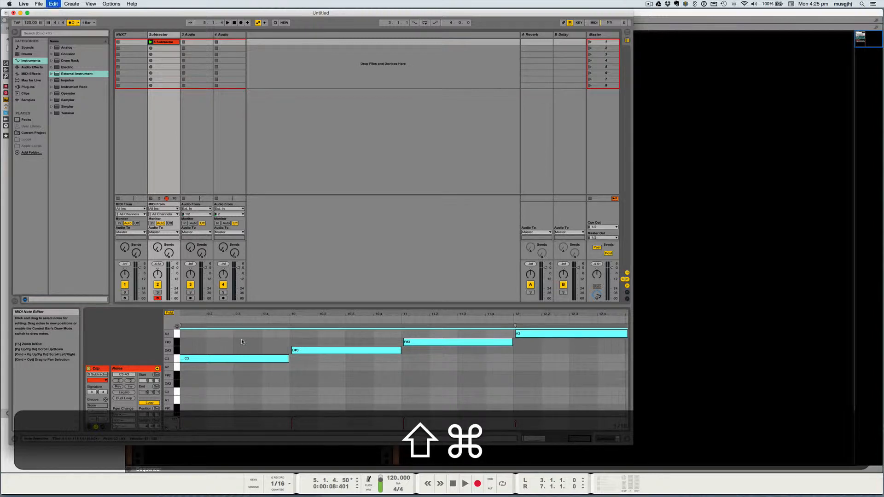
key(shift+super+d)
key(shift+Up)
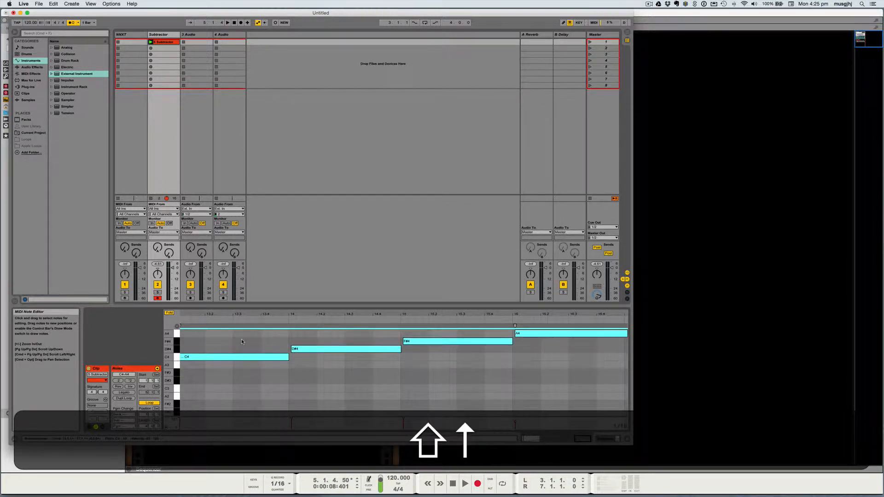
key(shift+super+d)
key(shift+Up)
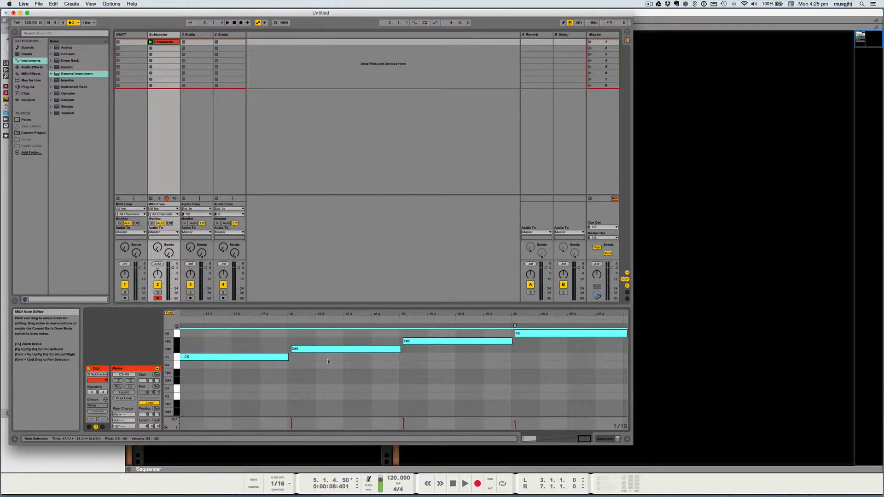
Step: Quantize all notes in the extended Subtractor clip
key(super)
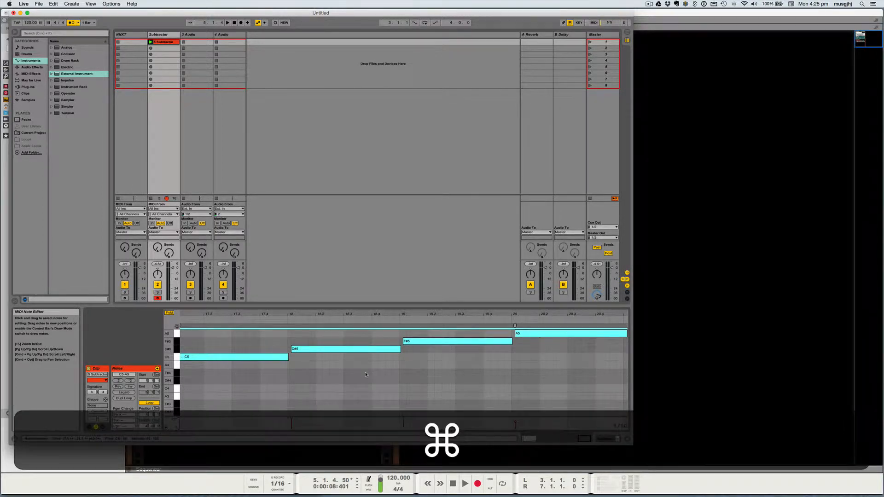
key(super+a)
right_click(373, 350)
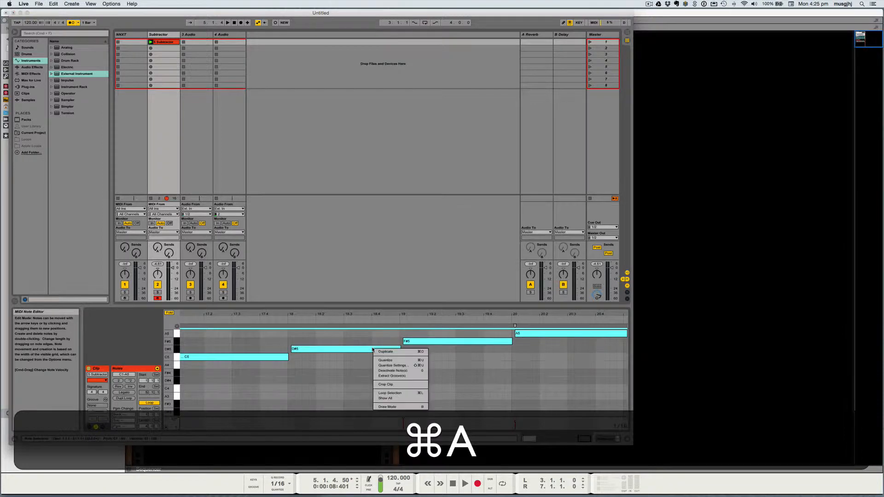
click(375, 361)
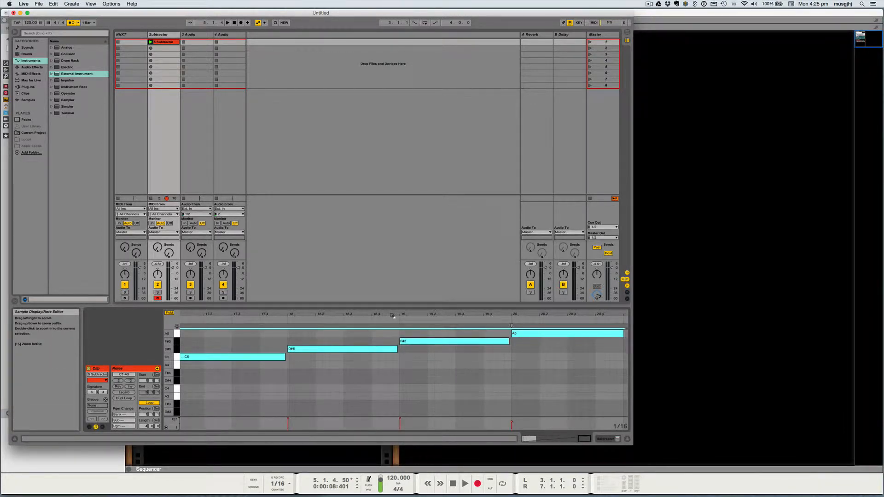
Step: Turn off looping for the Subtractor clip and move its end marker to bar 21, after the last note
drag(392, 315, 581, 319)
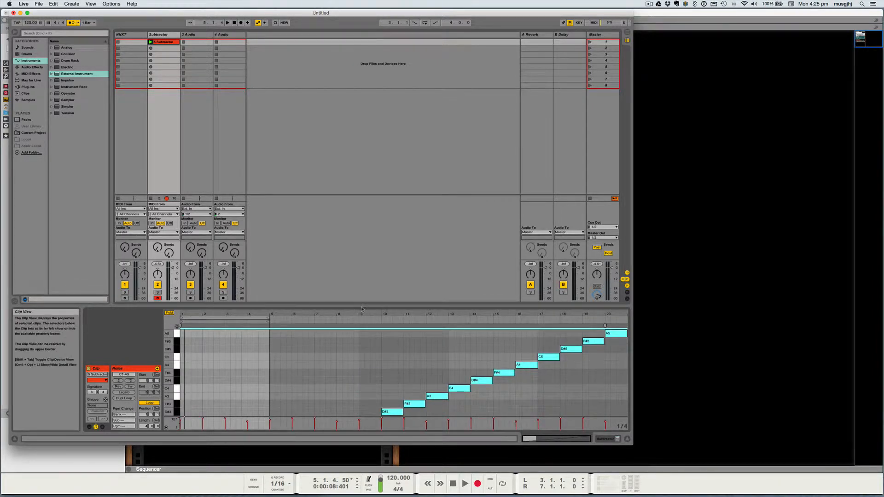
drag(361, 309, 362, 210)
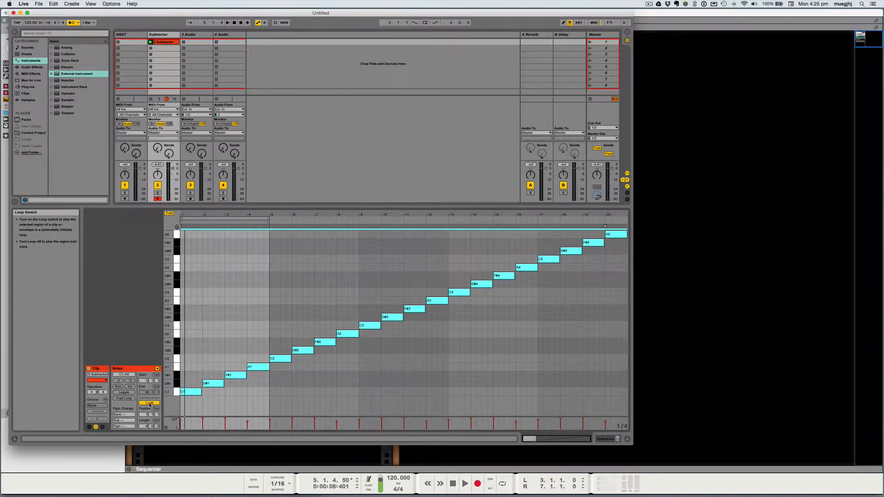
click(149, 404)
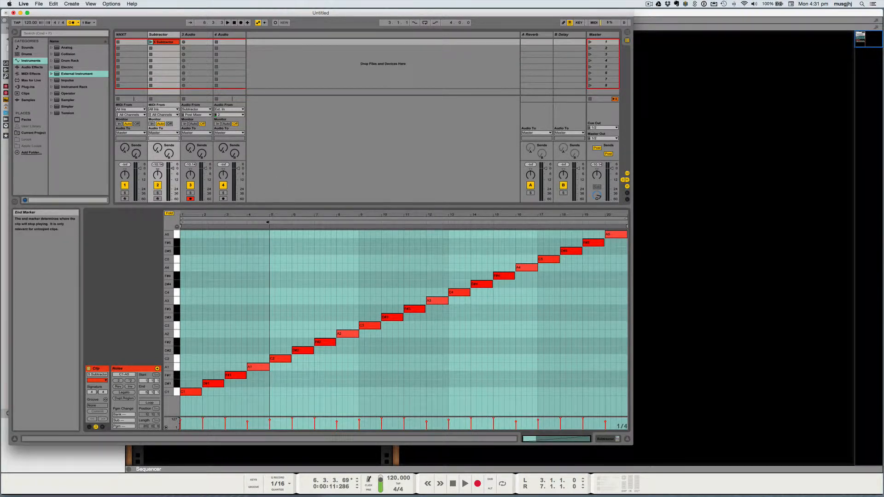
mouse_move(267, 222)
mouse_down()
mouse_move(616, 223)
mouse_move(560, 224)
mouse_up()
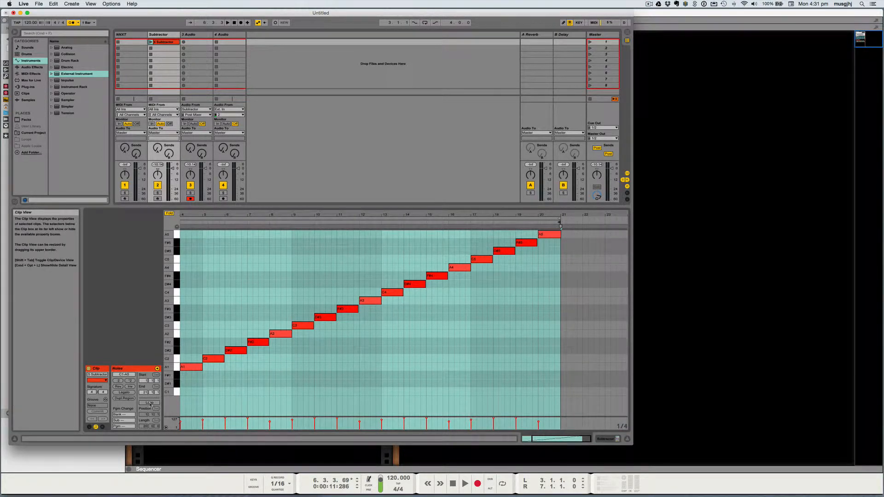
scroll(253, 411, left, 3)
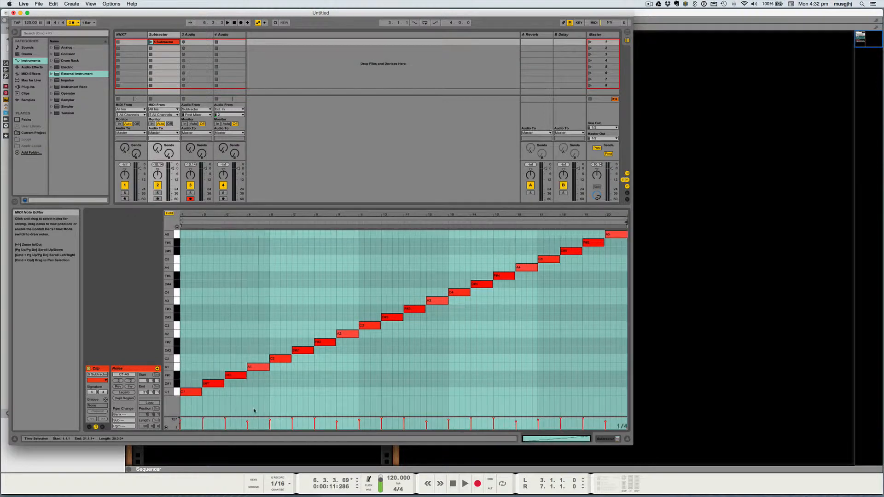
Step: Set the 3 Audio track's input to Subtractor and record the MIDI clip's playback into its first slot
click(151, 43)
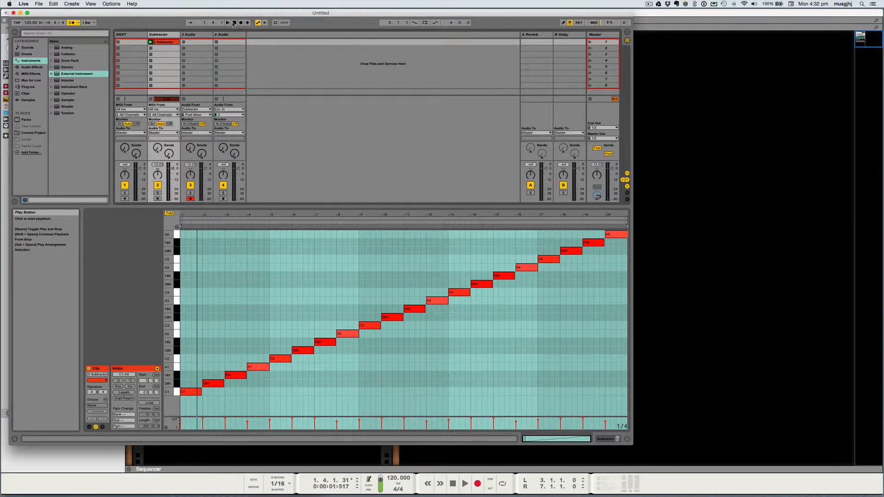
key(space)
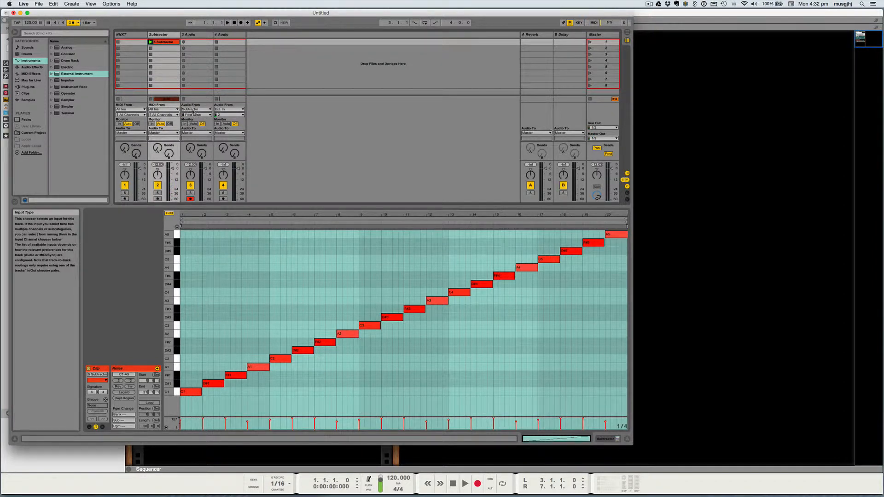
click(200, 110)
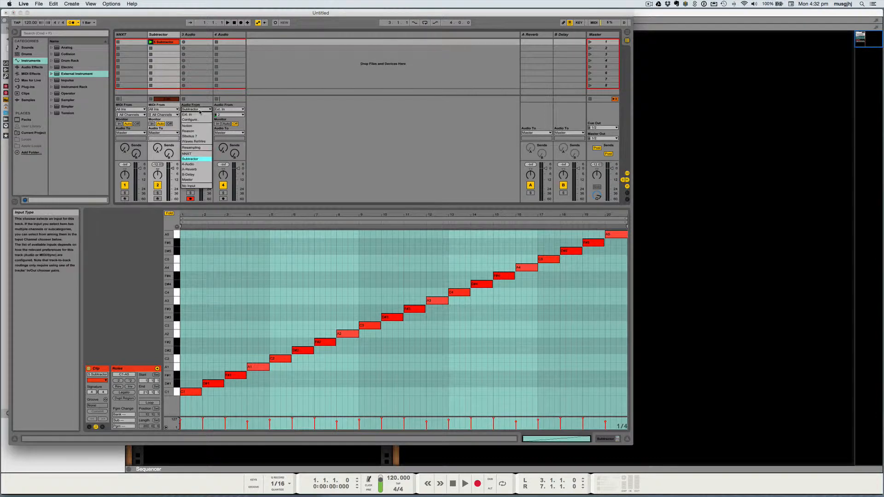
click(201, 159)
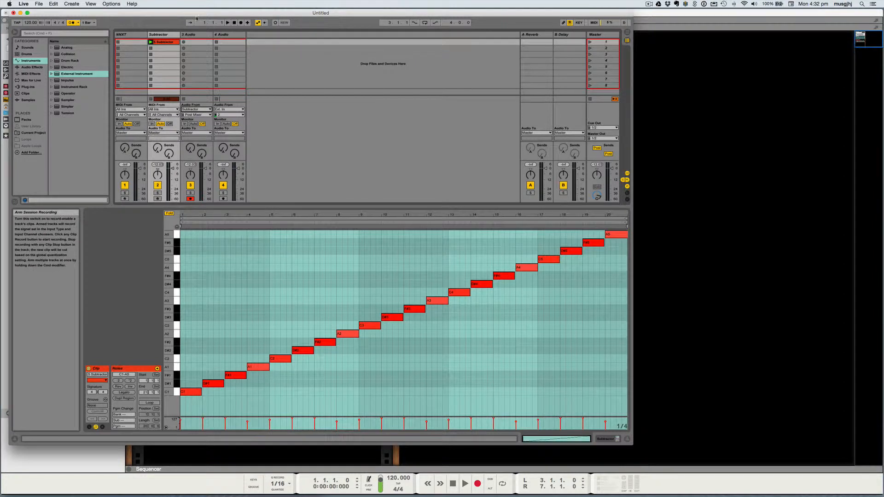
click(184, 42)
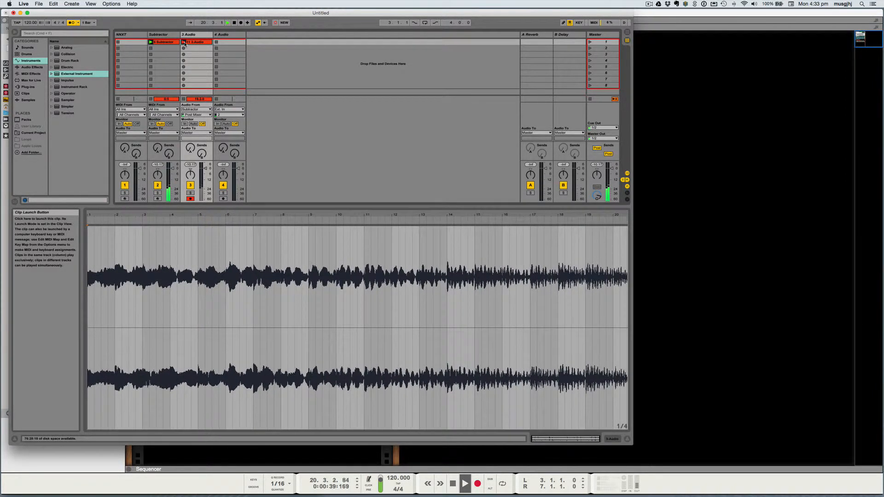
key(space)
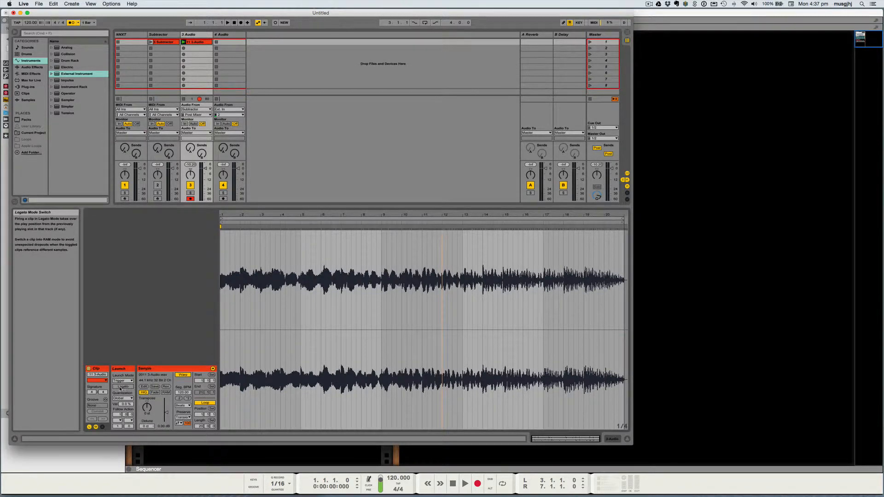
Step: Enable Legato on the recorded audio clip and set its first follow action to Play Again
click(120, 387)
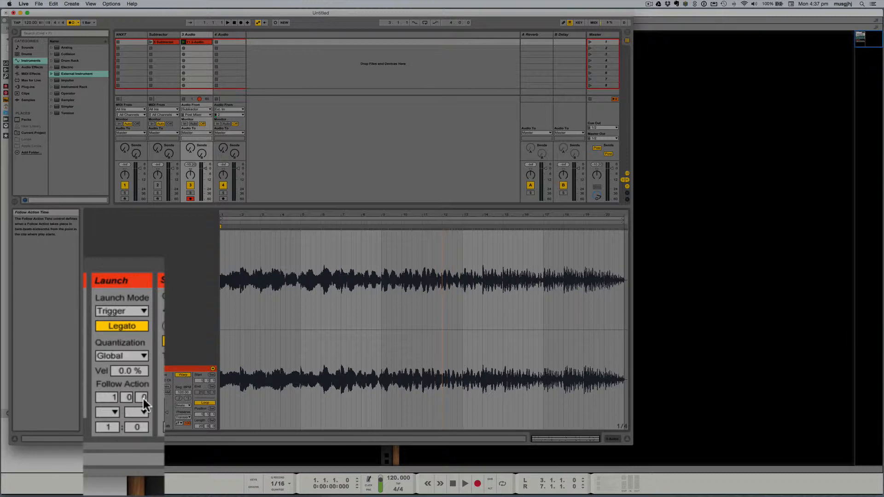
click(114, 413)
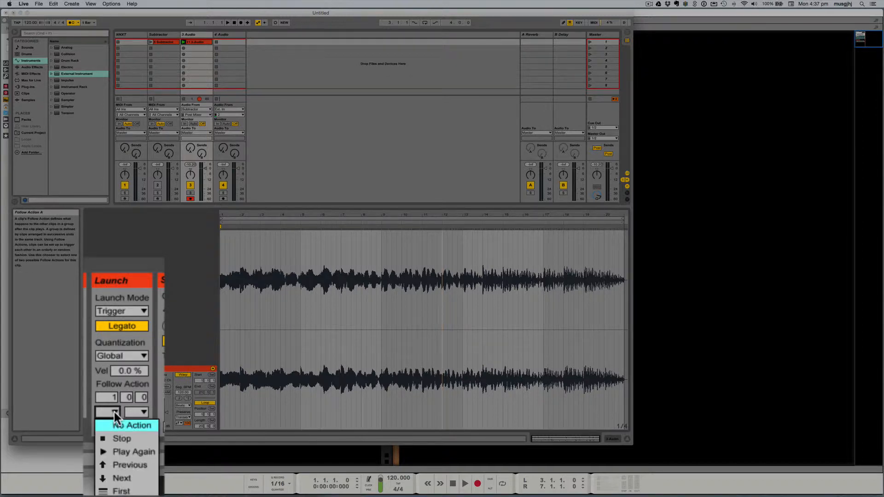
click(115, 454)
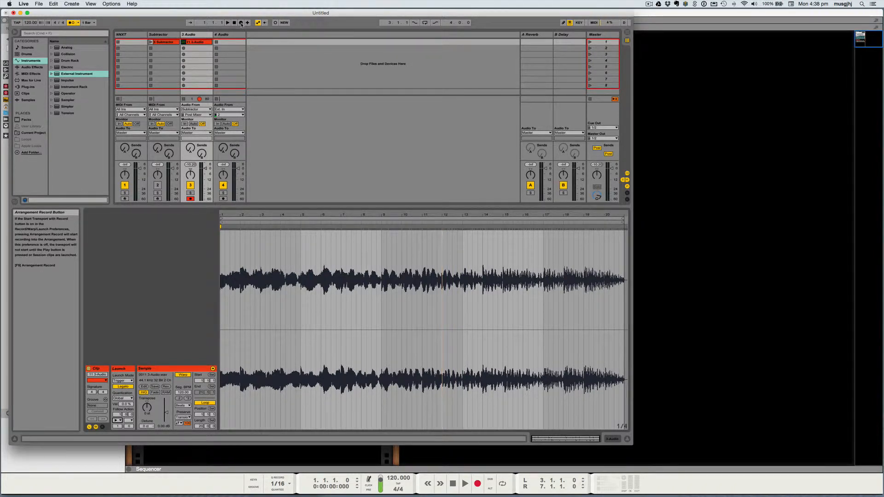
Step: Record the 3 Audio clip's follow-action playback into the Arrangement up to bar 21 and return playback to the Arrangement
key(Tab)
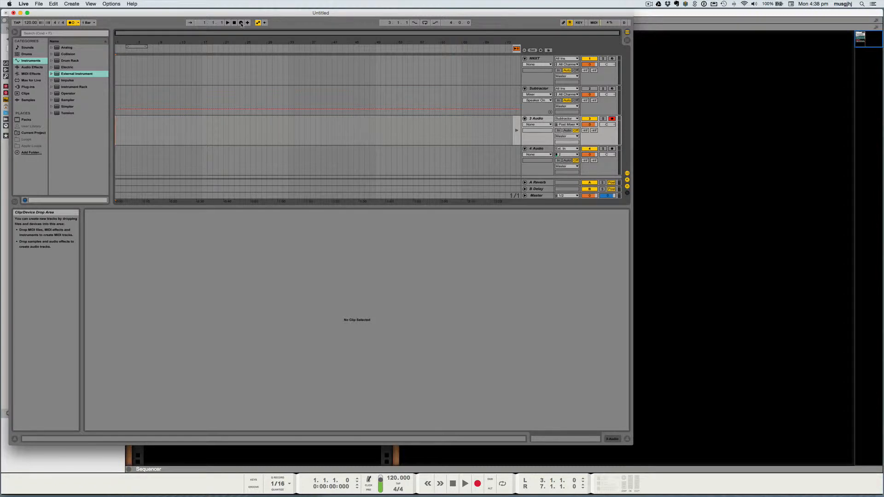
click(241, 23)
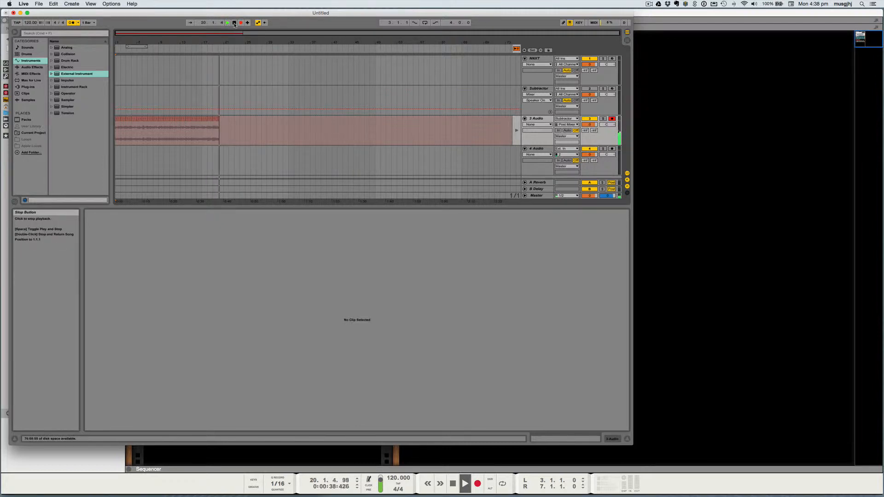
click(234, 23)
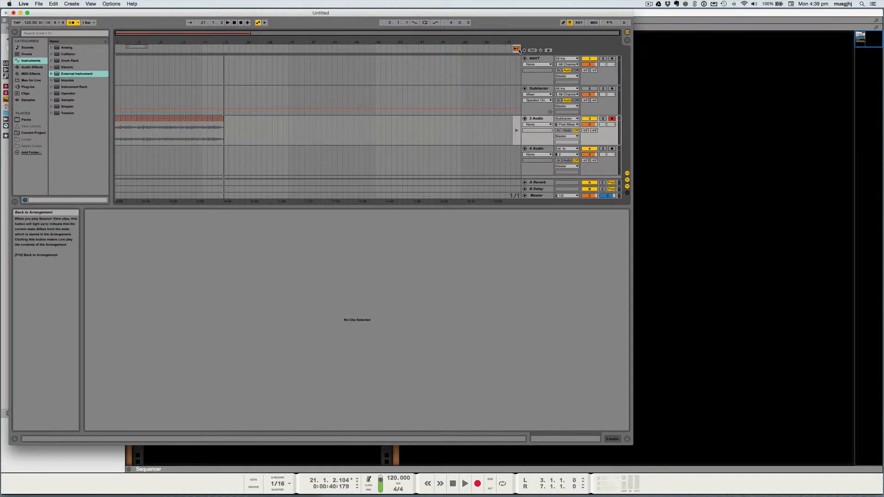
click(516, 50)
Step: Select all the one-bar clips on 3 Audio in the Arrangement and place them in the 4 Audio track's session slots, starting at the first
drag(223, 148, 116, 104)
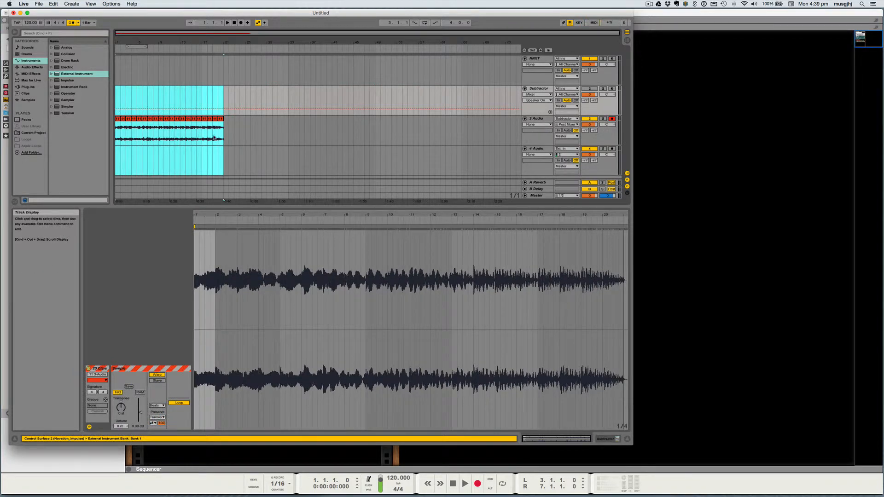
click(224, 122)
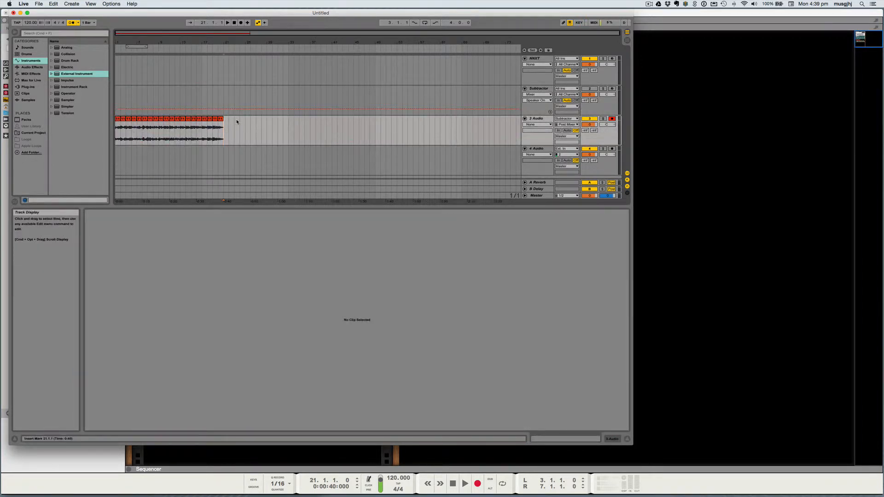
drag(235, 121, 116, 119)
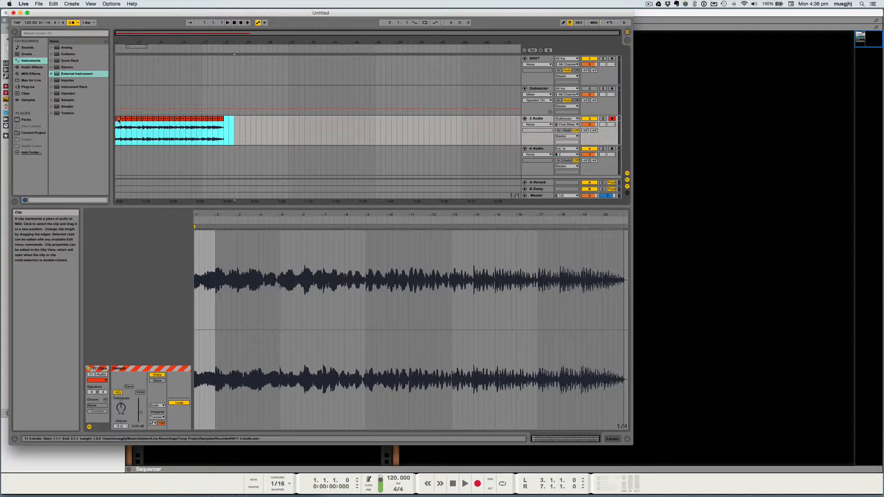
key(Tab)
drag(118, 120, 225, 43)
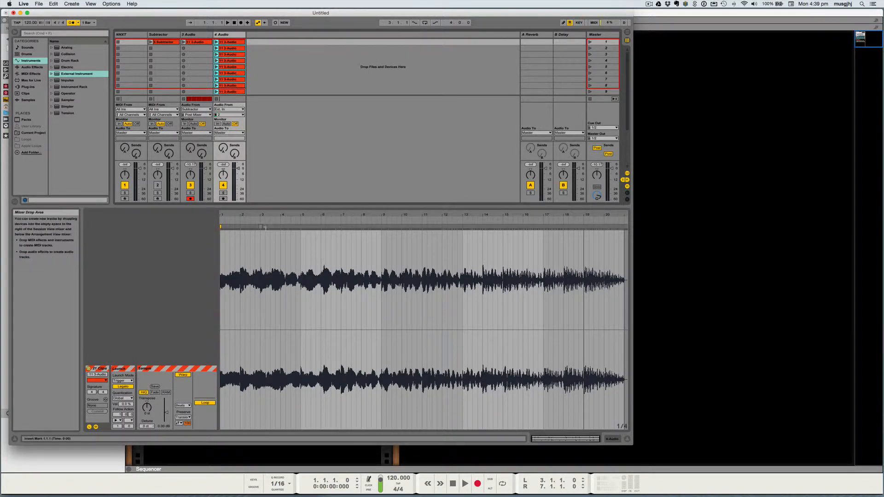
Step: Freeze the 4 Audio track containing all the one-bar session clips
drag(270, 216, 265, 320)
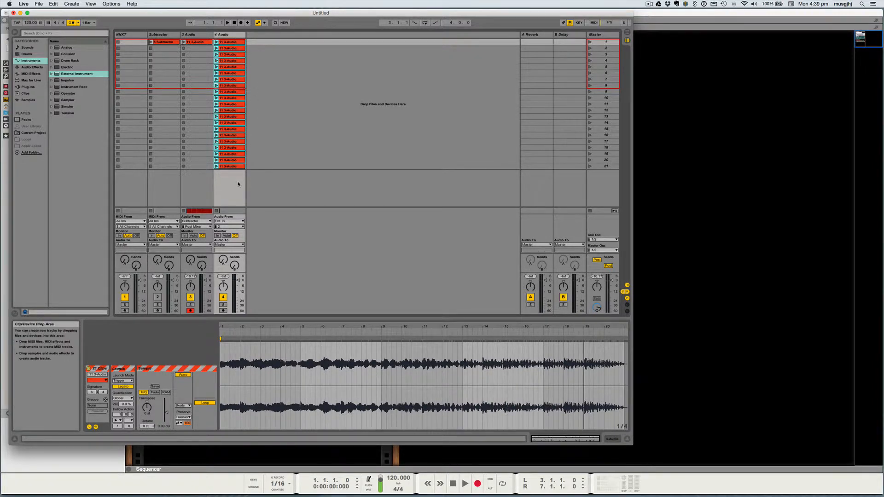
right_click(228, 42)
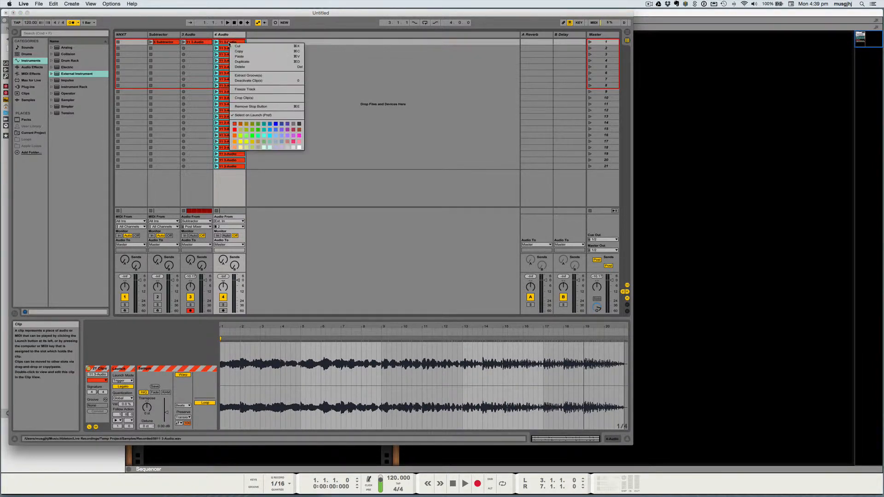
click(239, 90)
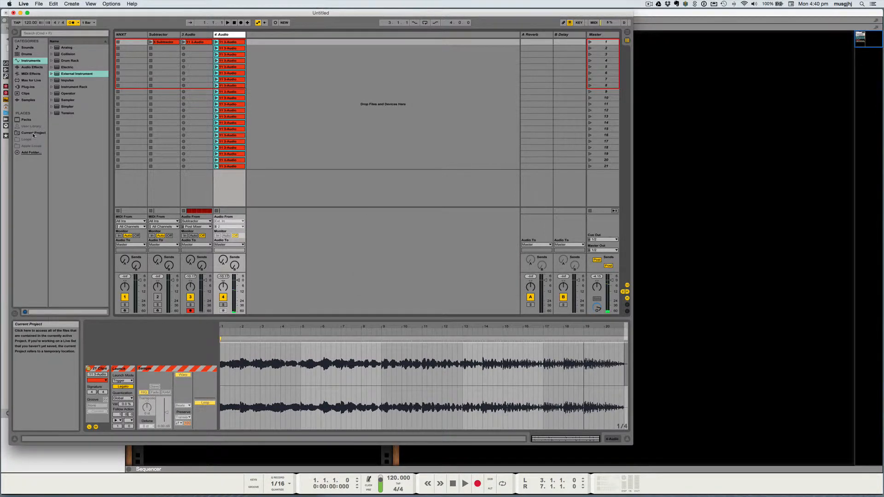
Step: Examine the frozen clip files in the Current Project's Samples folder and in Finder's Freeze folder, sorting the Finder list by kind
click(34, 133)
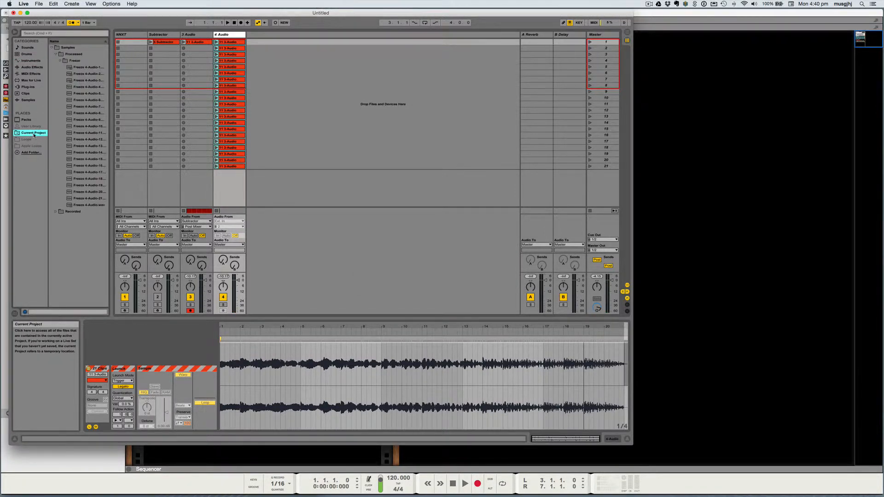
click(54, 48)
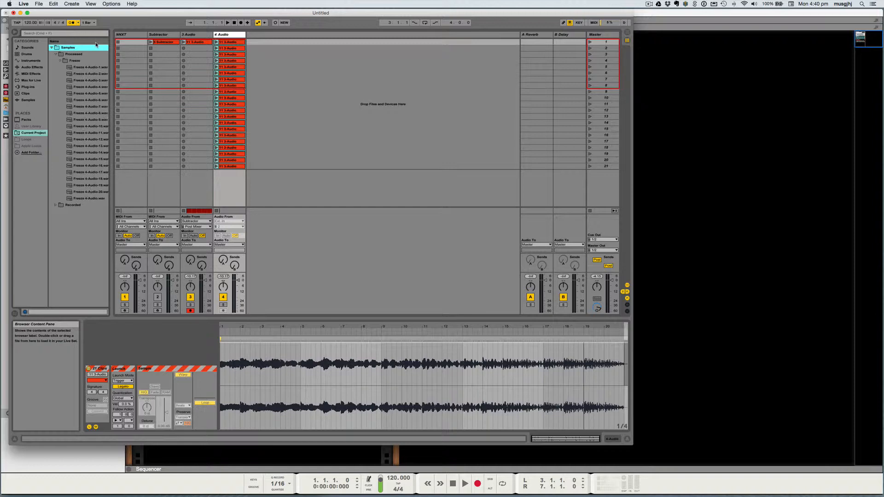
click(252, 154)
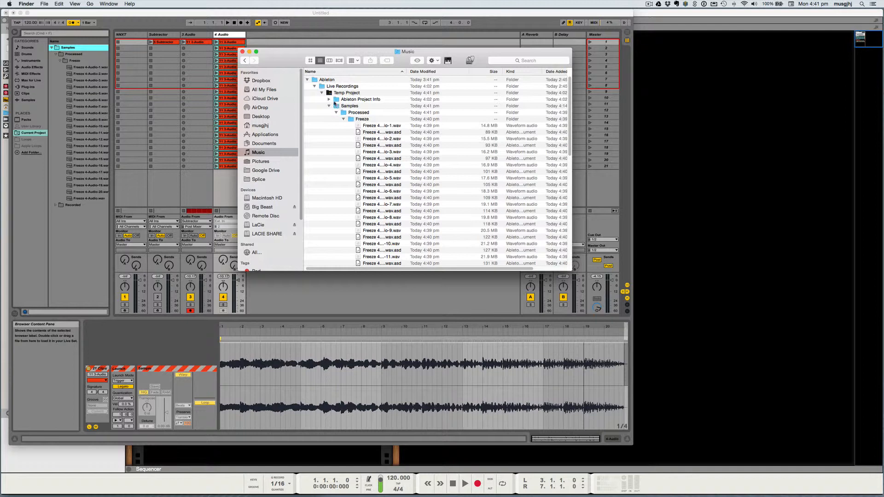
double_click(350, 119)
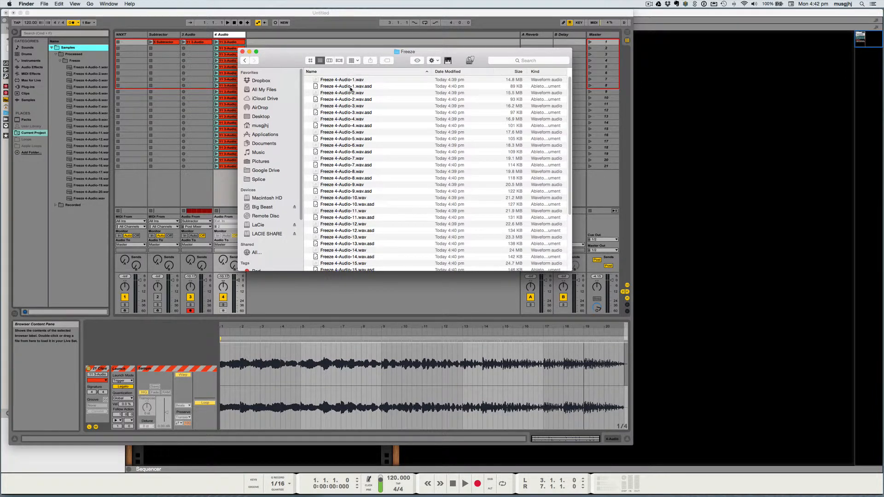
click(541, 72)
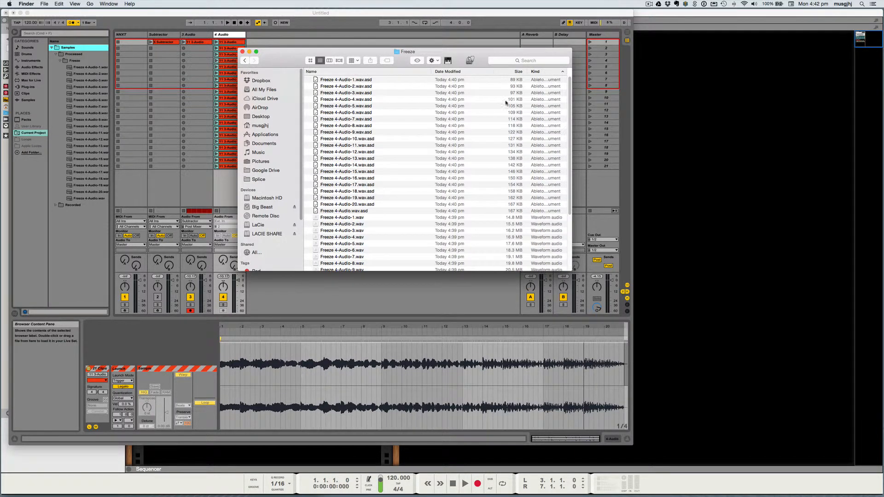
scroll(400, 129, down, 5)
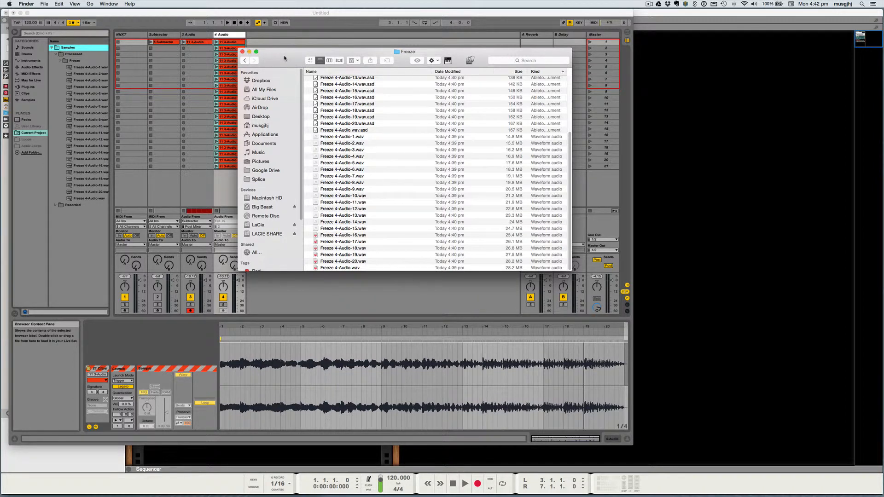
Step: Switch to Reason and open the sample browser for the NN-XT
key(super+Tab)
key(super+Tab)
key(super+Tab)
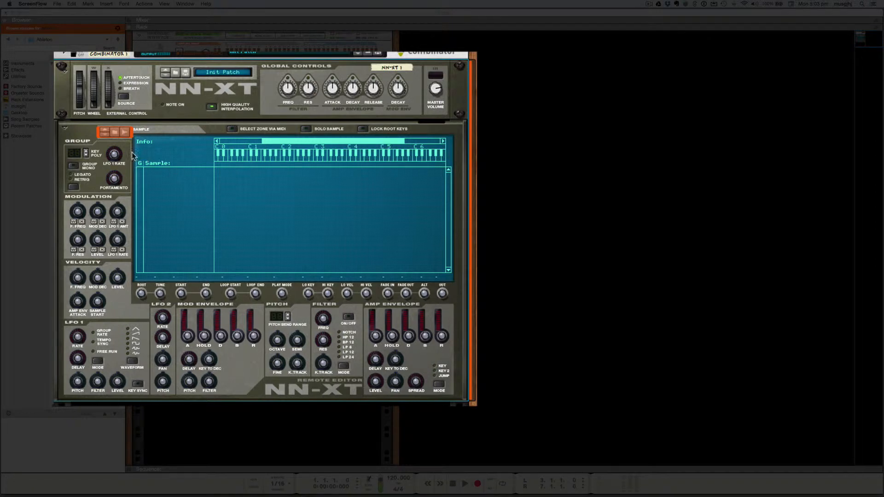
click(114, 133)
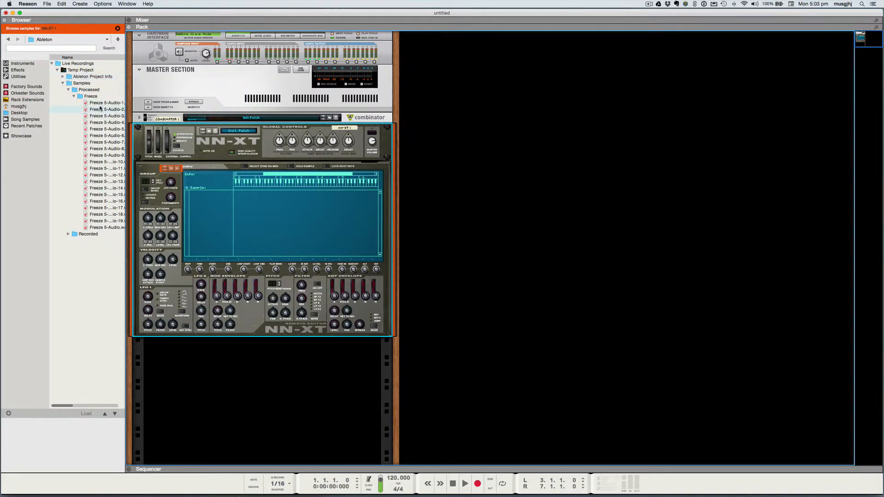
click(100, 162)
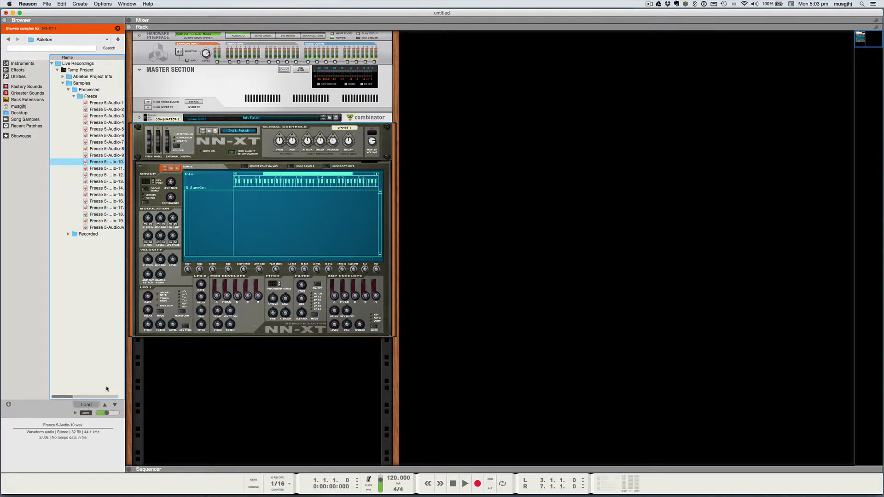
click(97, 103)
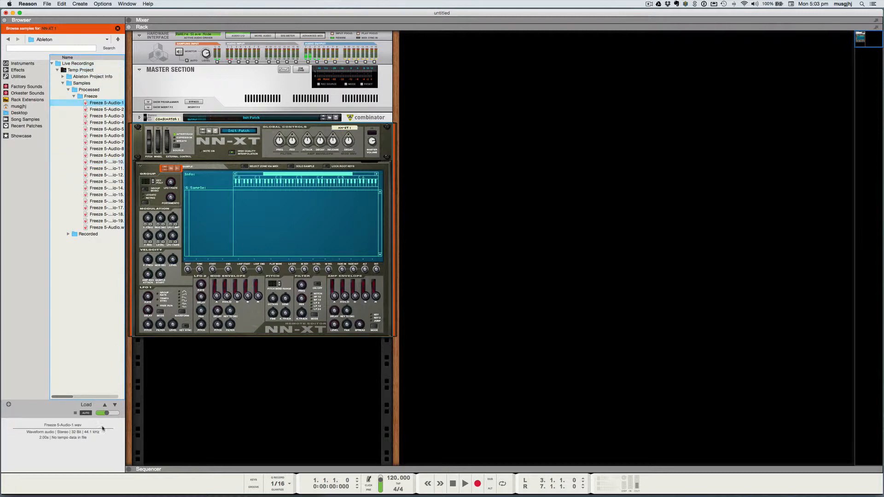
click(86, 405)
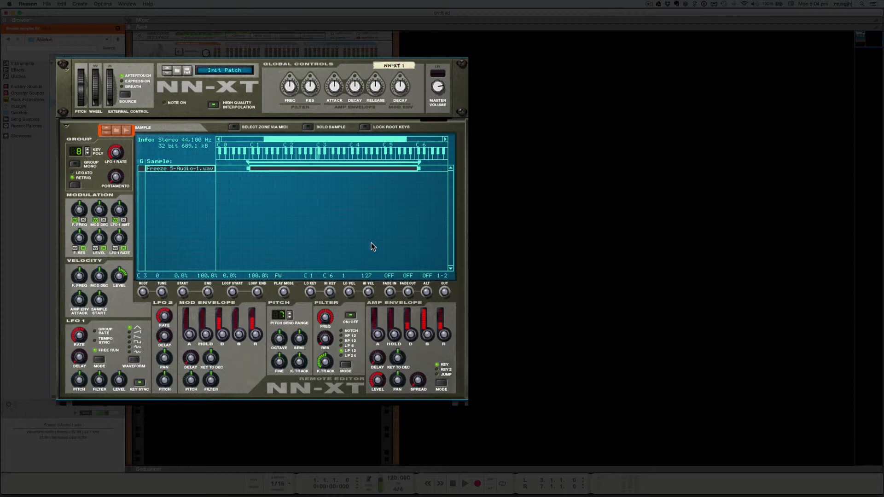
click(170, 168)
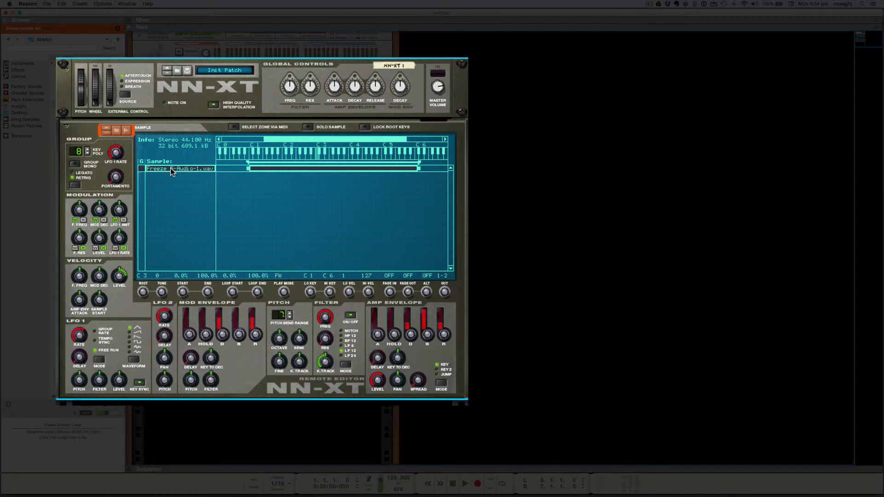
key(Delete)
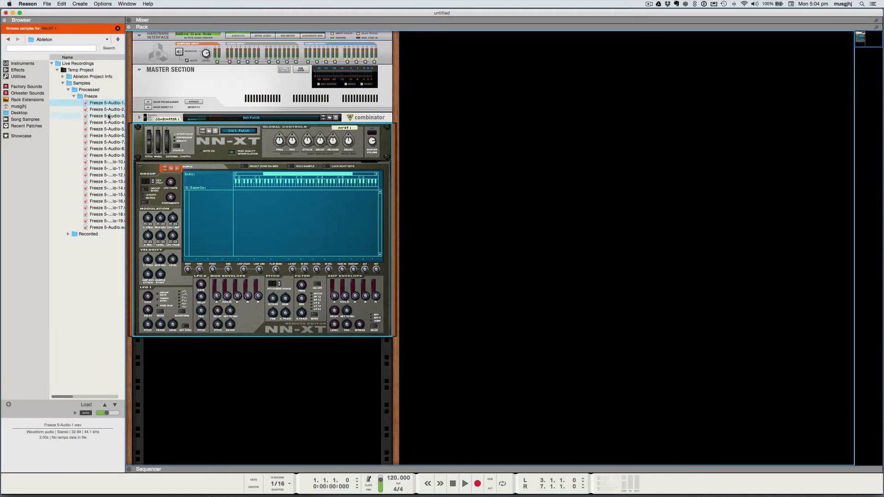
Step: Load all the Freeze 5-Audio WAV files from the Freeze folder into the NN-XT as zones
click(103, 104)
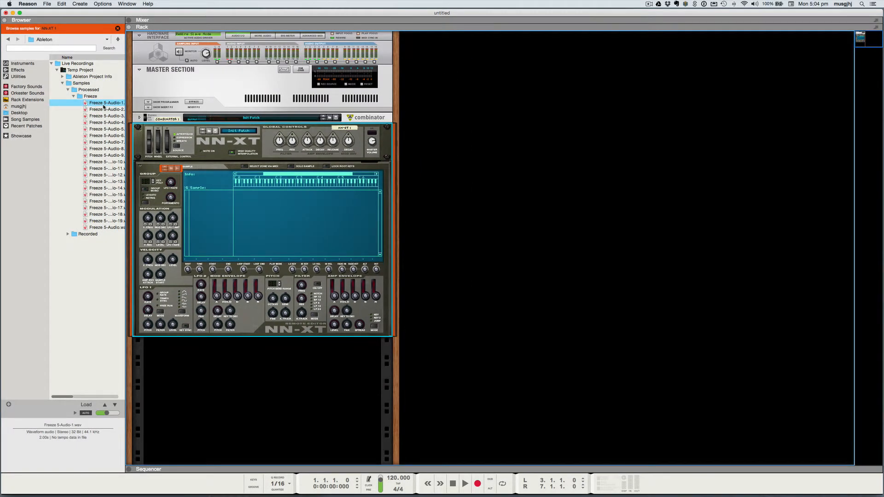
shift+click(111, 228)
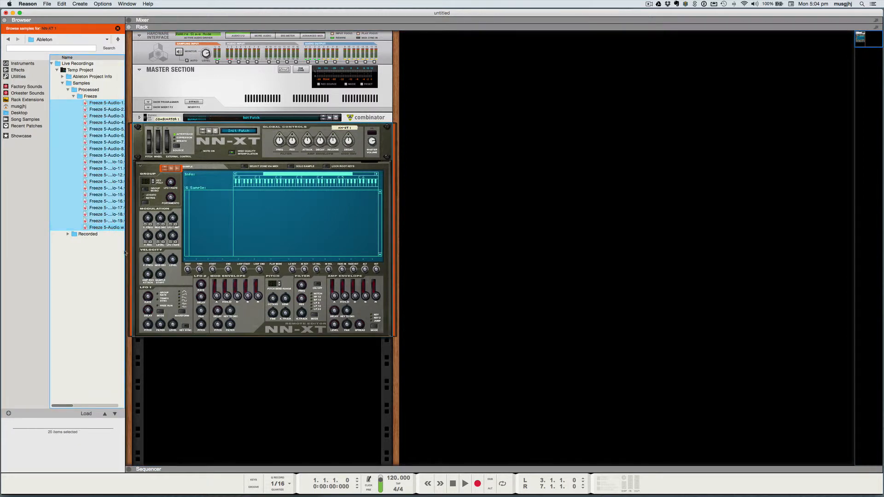
click(86, 413)
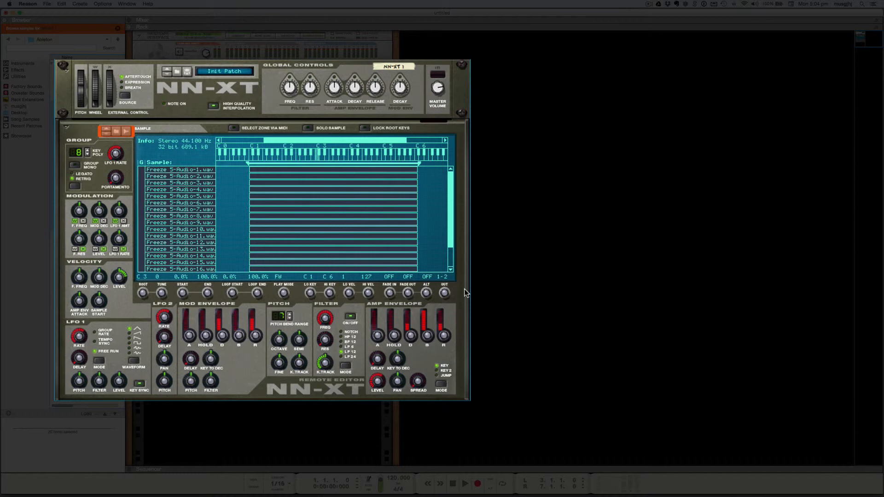
Step: Set the root notes of the loaded NN-XT zones from pitch detection and automap the zones across the keyboard
right_click(292, 194)
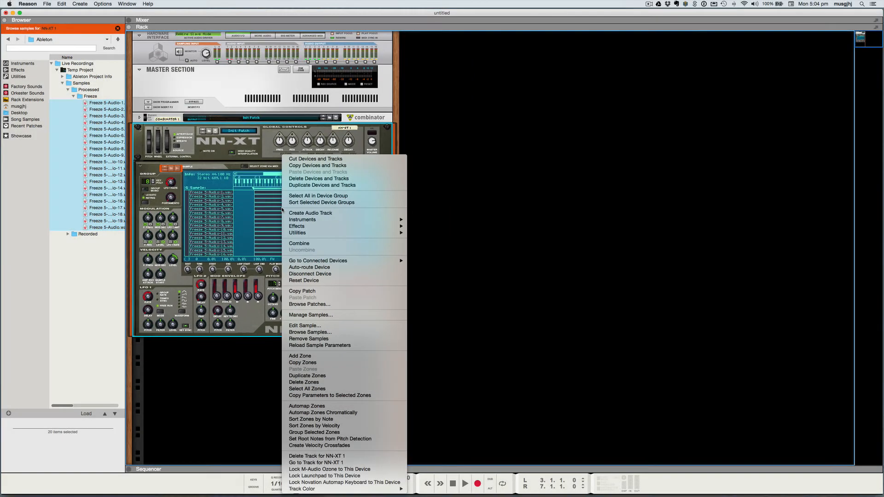
click(328, 439)
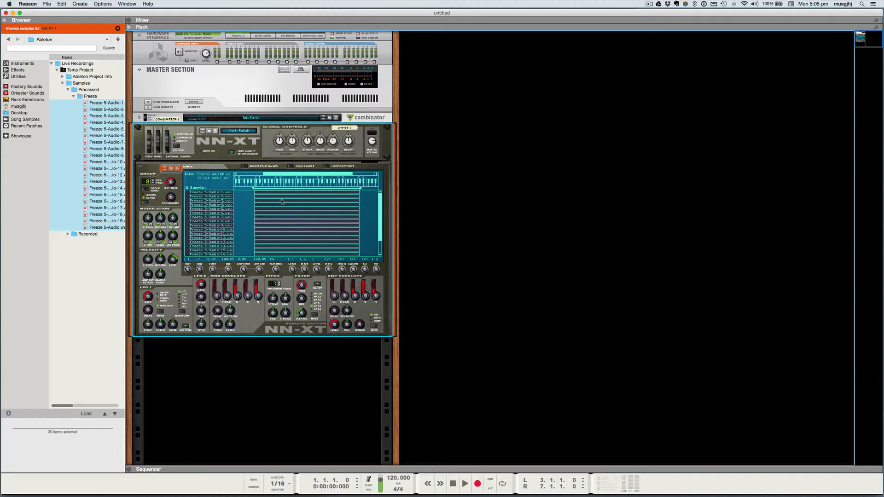
right_click(282, 202)
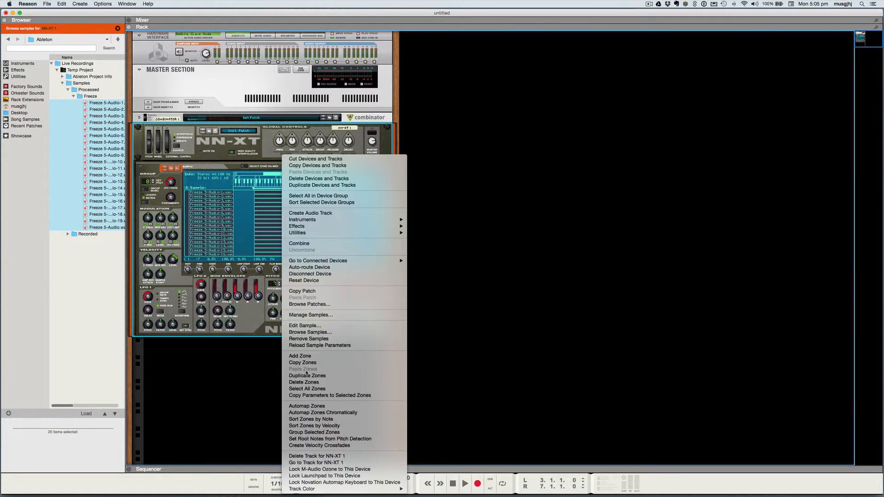
click(308, 406)
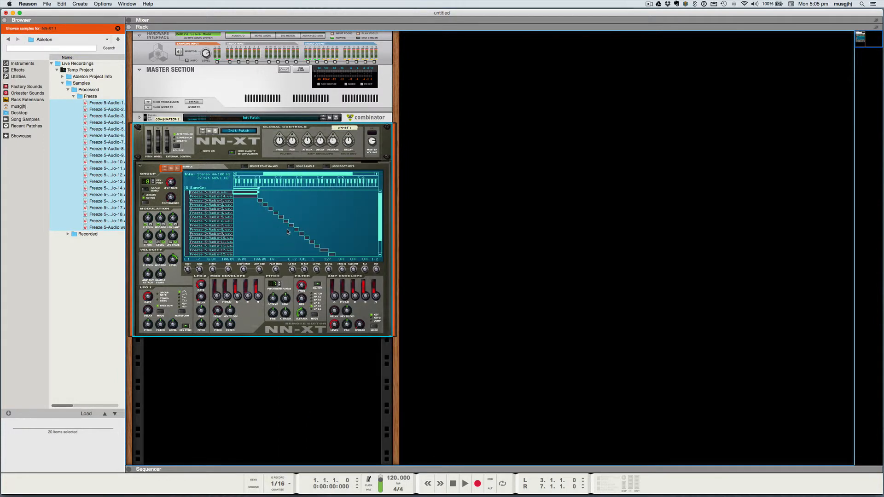
Step: Examine the root notes and key ranges of the mapped zones from Freeze 5-Audio-1.wav to Freeze 5-Audio-5.wav
click(379, 240)
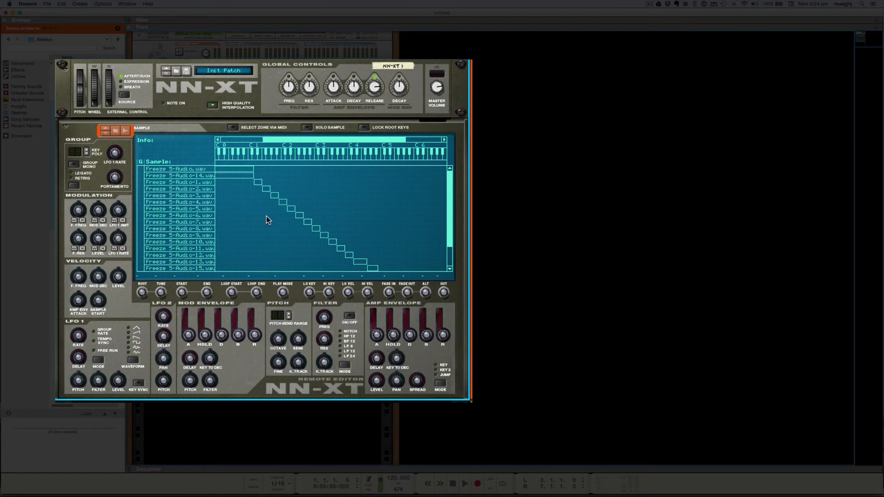
click(257, 183)
click(266, 189)
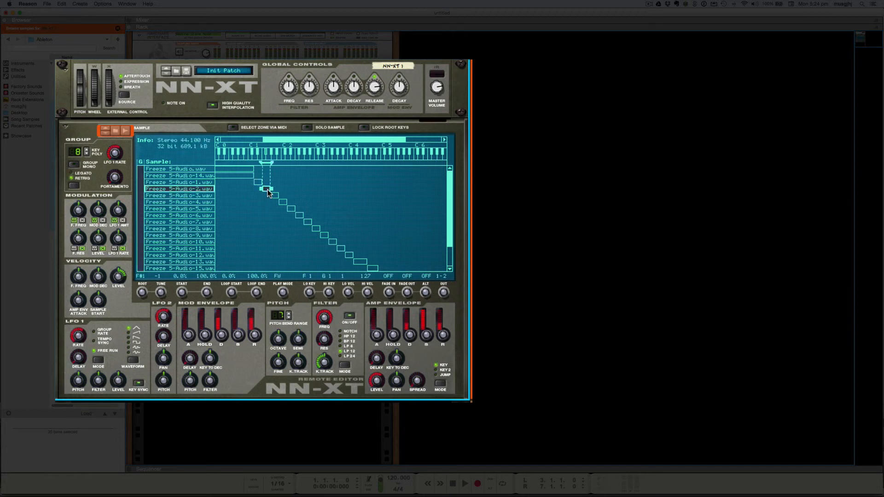
click(274, 195)
click(283, 203)
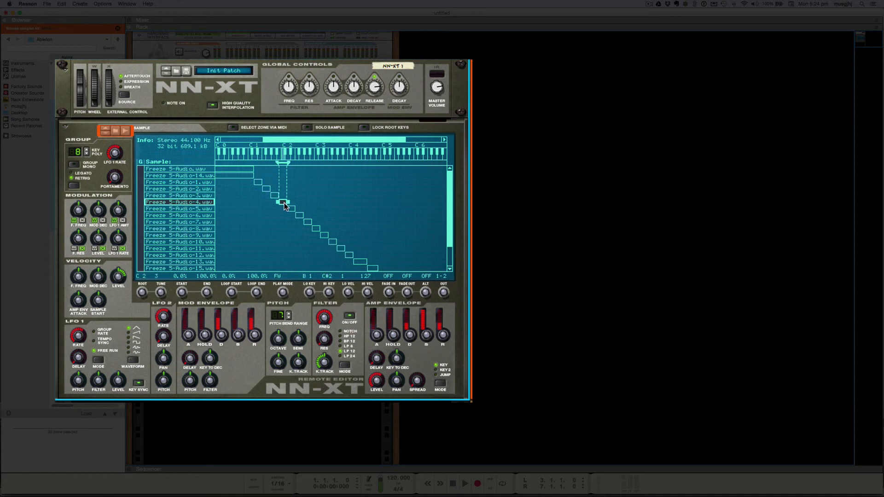
click(292, 210)
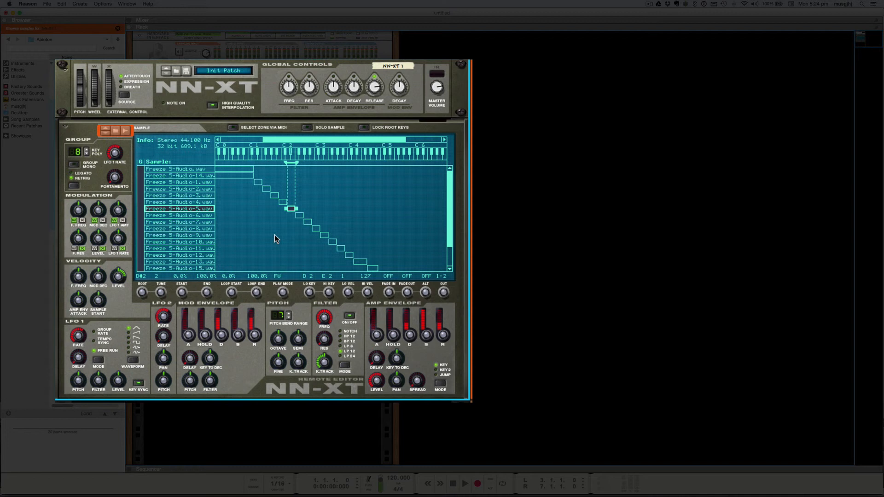
Step: Select all the sample zones in the NN-XT
key(super+a)
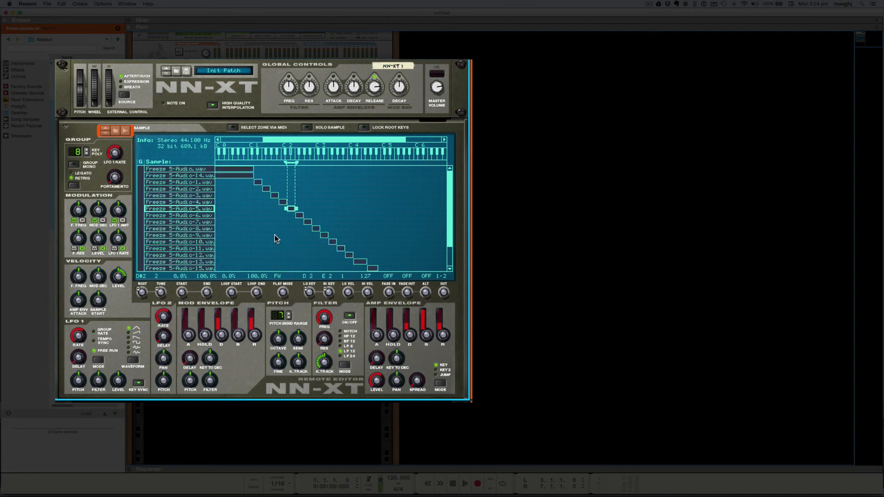